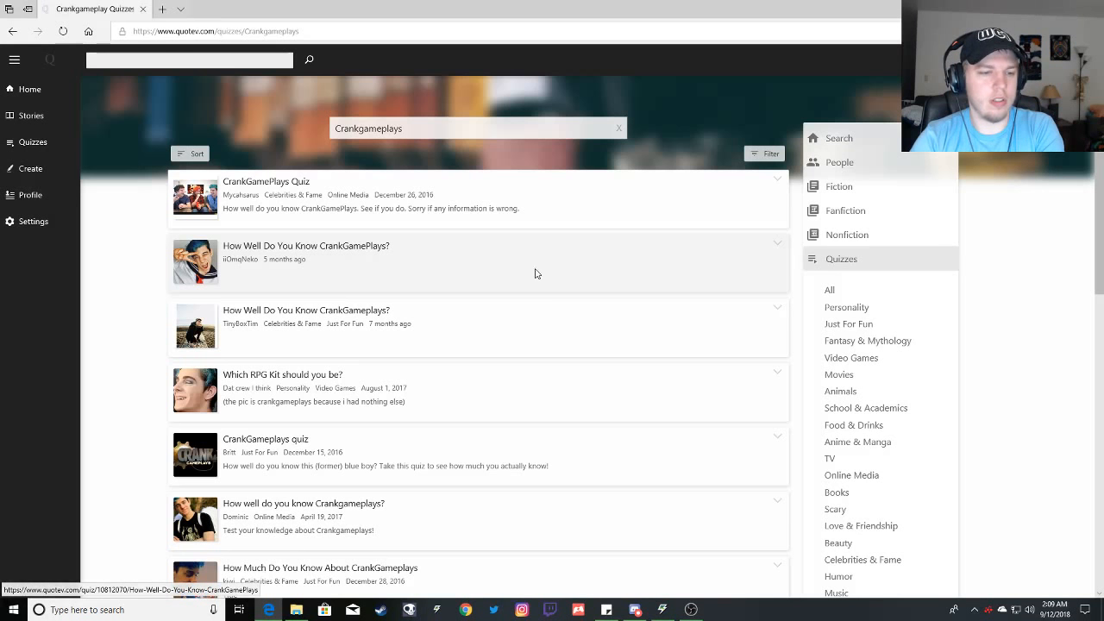
Answer Ethan Mark Nestor, 21 years old and October 24th, 1996 for name, age and birthday.
click(414, 256)
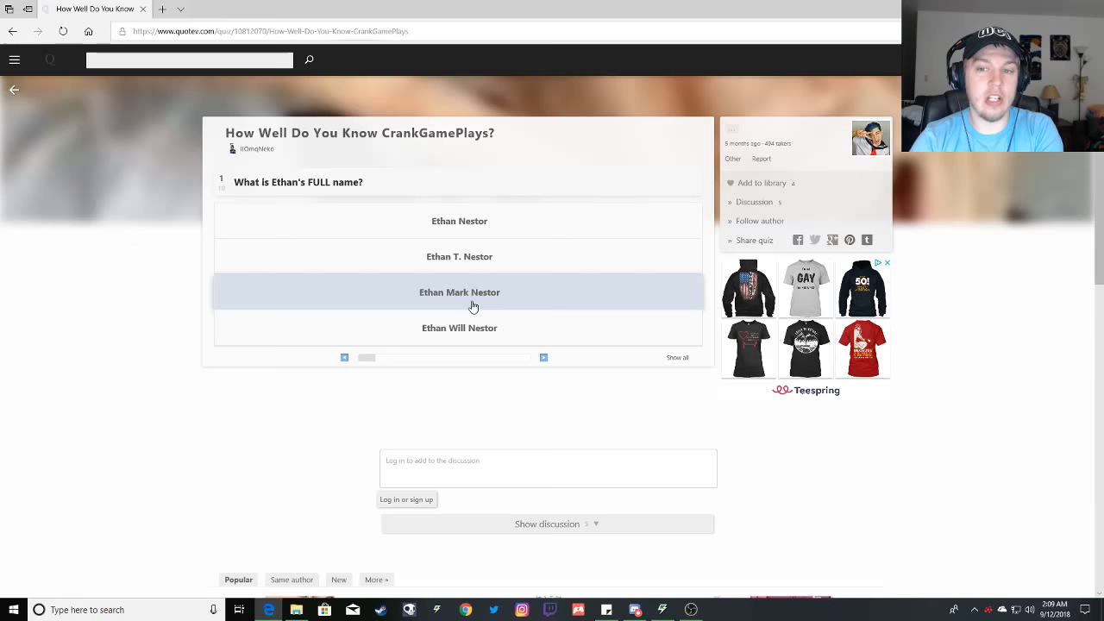
click(526, 300)
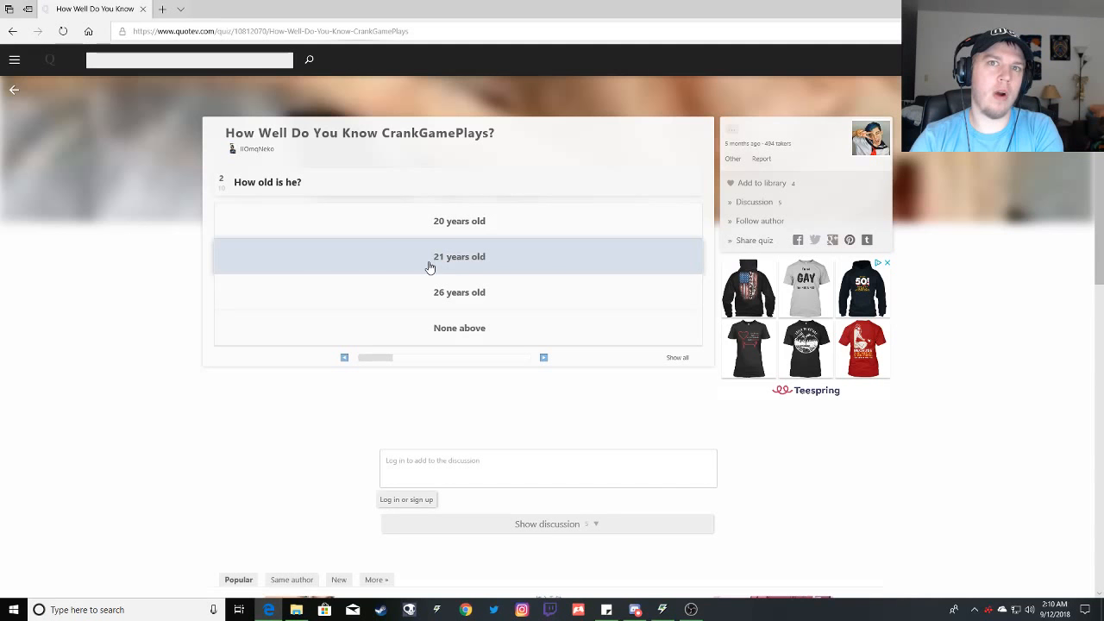
click(430, 268)
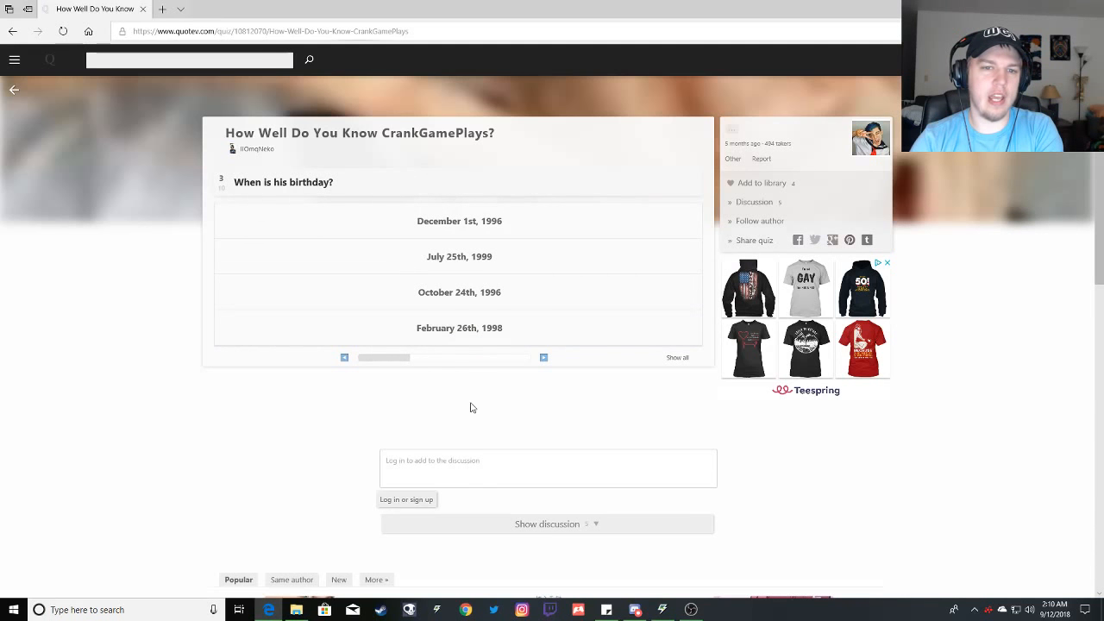
click(538, 298)
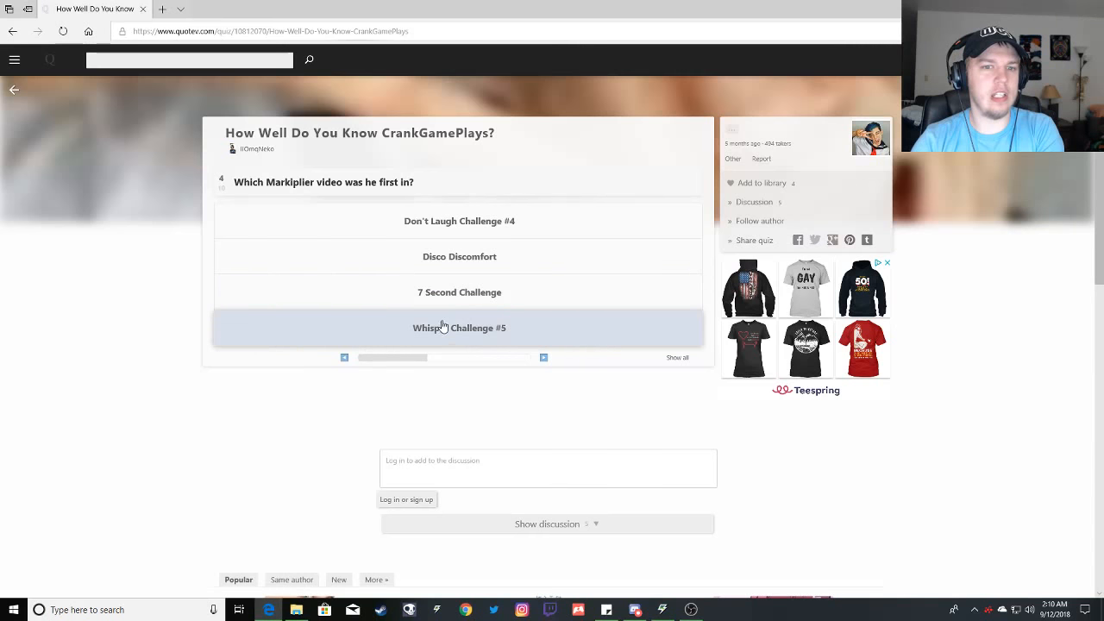
Answer Disco Discomfort, Peanuts and 7 Second Challenge for questions 4 through 6.
click(348, 261)
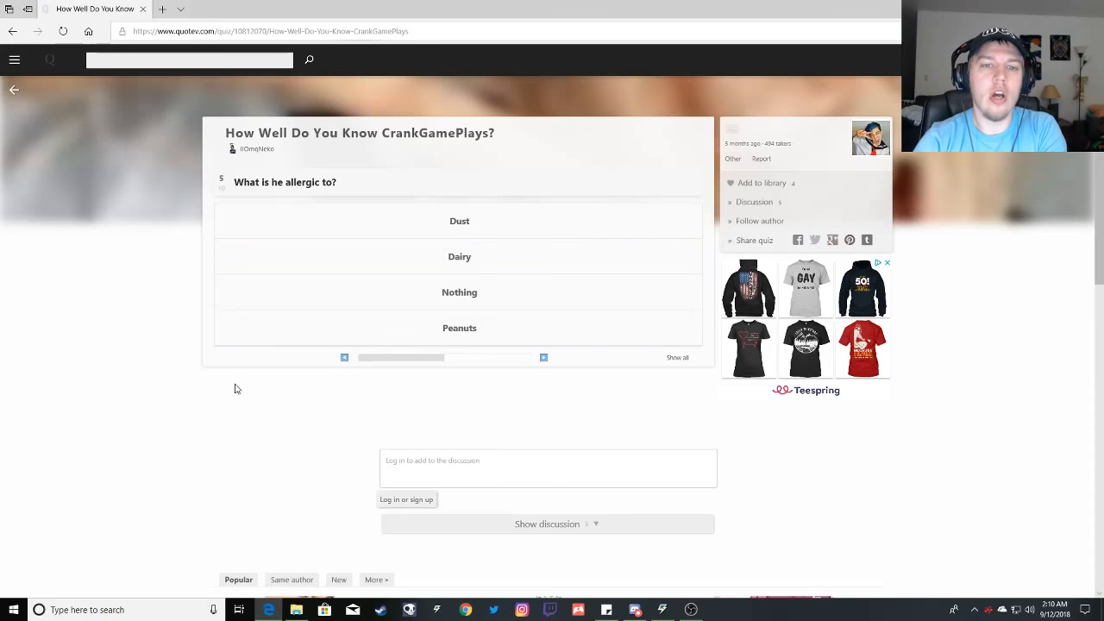
click(348, 344)
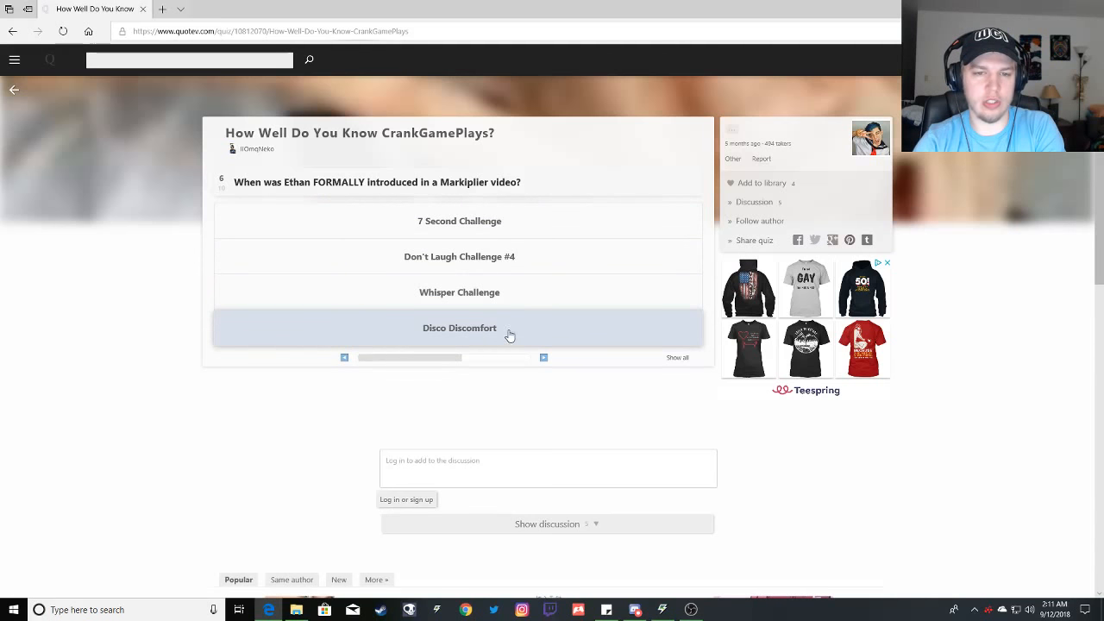
click(540, 235)
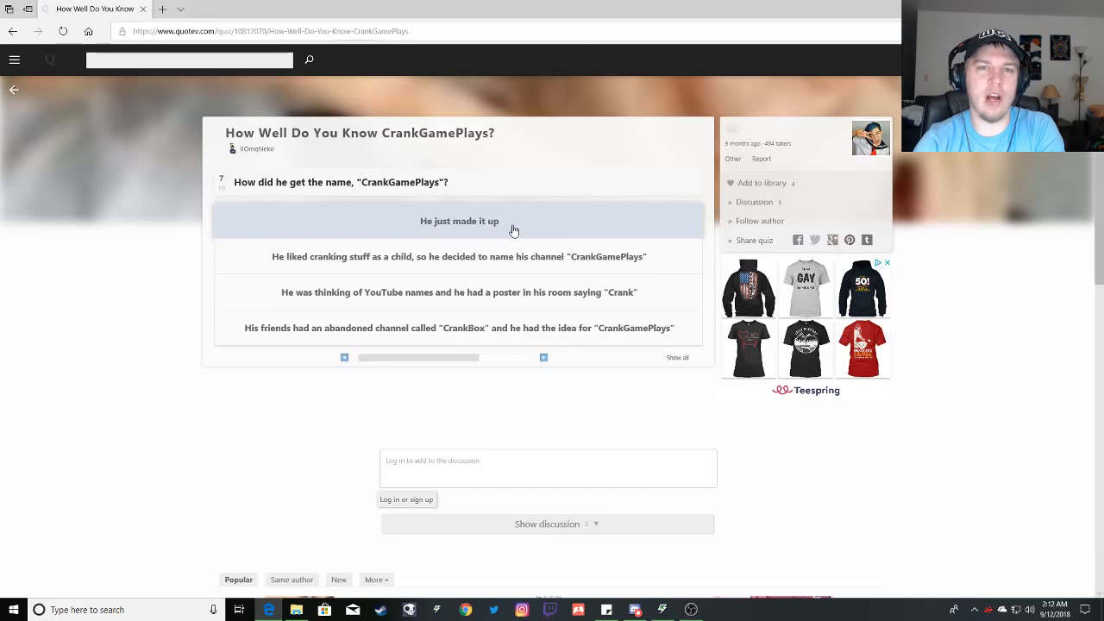
Answer He just made it up for his name, then December 1, 2015 as the channel start date.
click(513, 230)
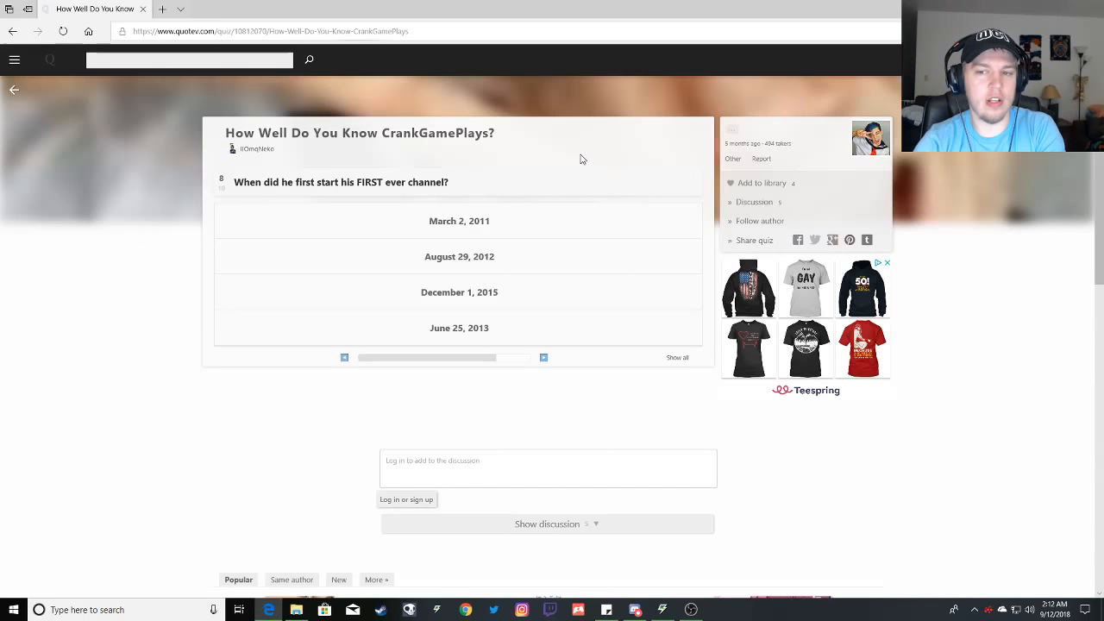
click(315, 289)
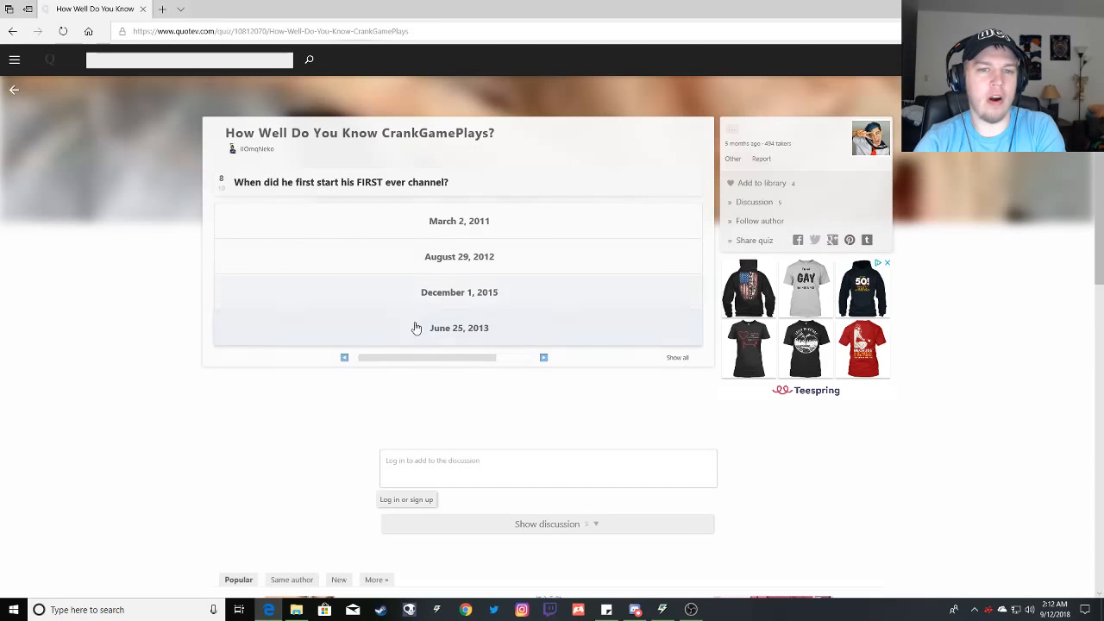
click(321, 291)
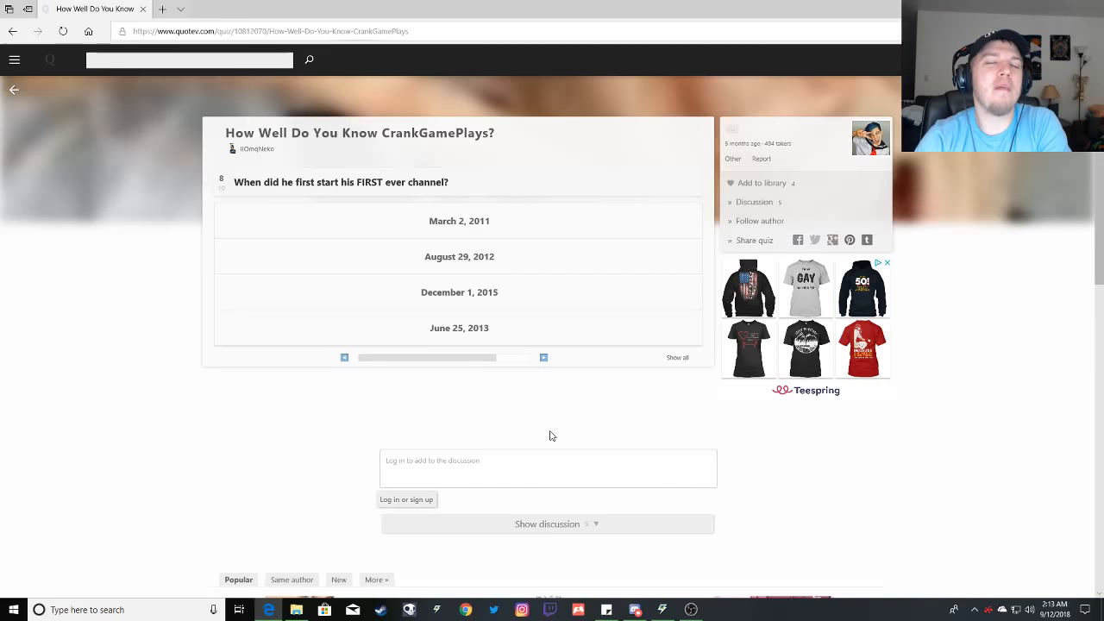
click(527, 269)
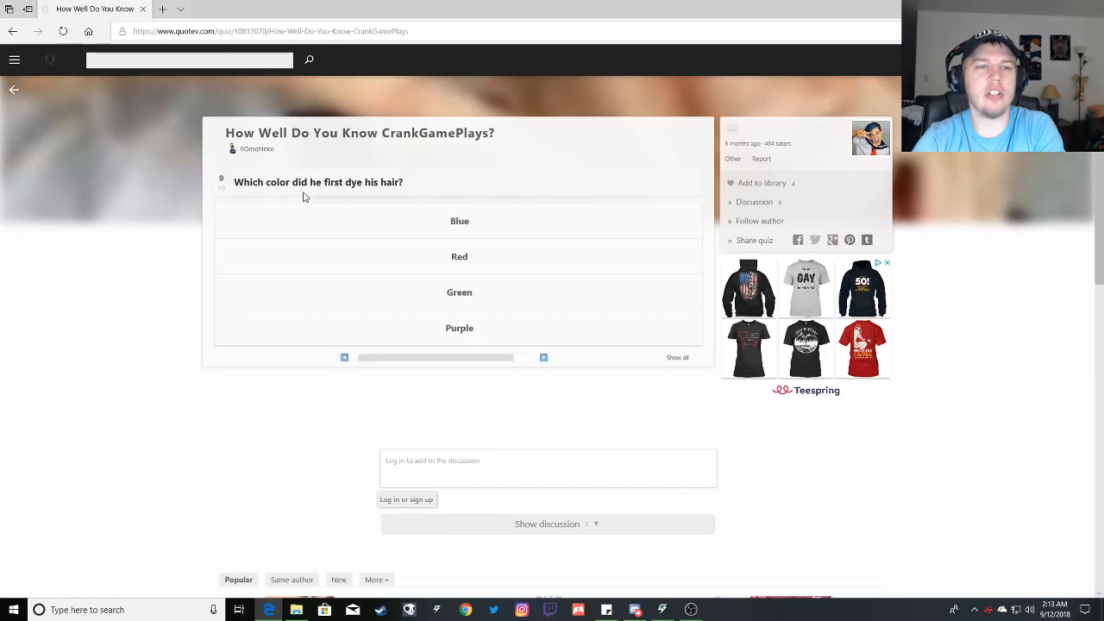
Answer Blue for his first hair dye and PAX East for how Ethan met Mark.
click(390, 234)
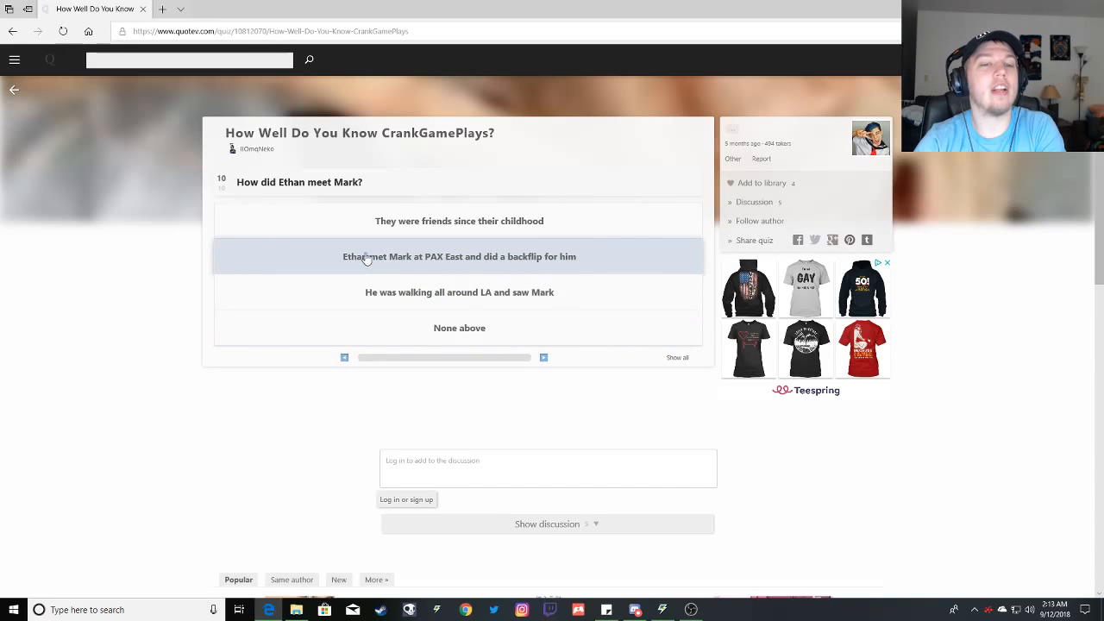
click(461, 267)
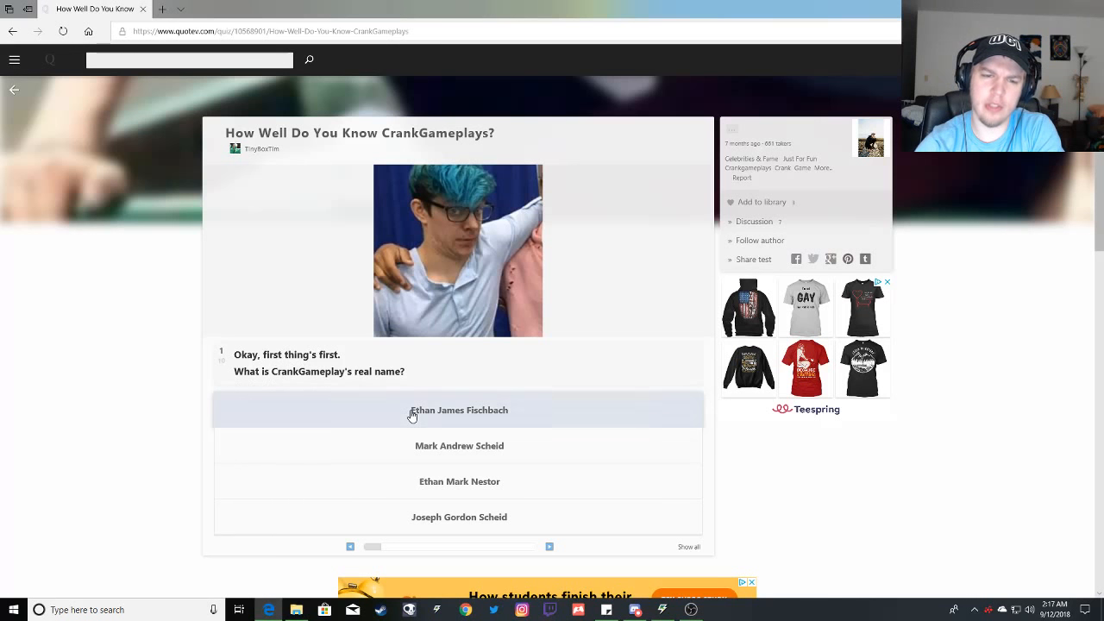
Answer Ethan Mark Nestor, October 24th and 1996 for real name, birthday and birth year.
click(361, 495)
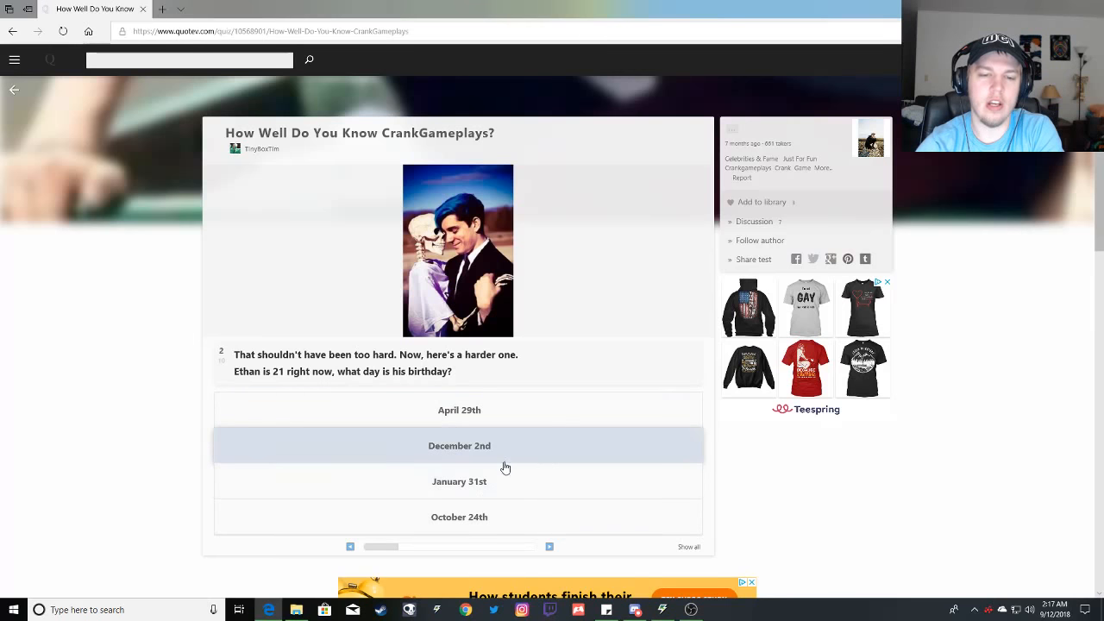
click(481, 518)
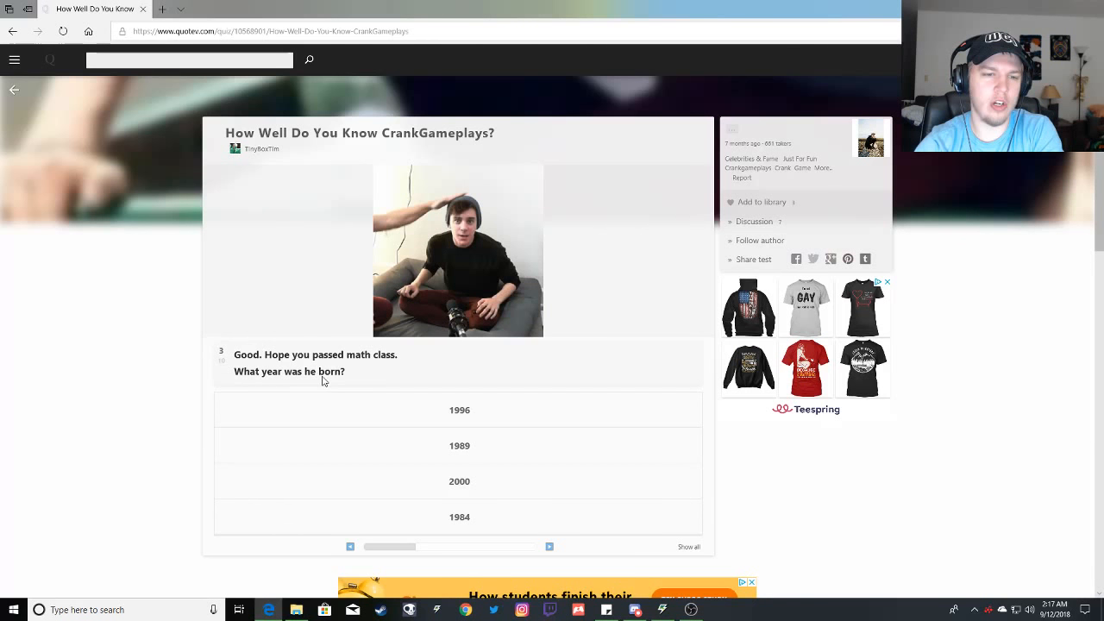
click(364, 424)
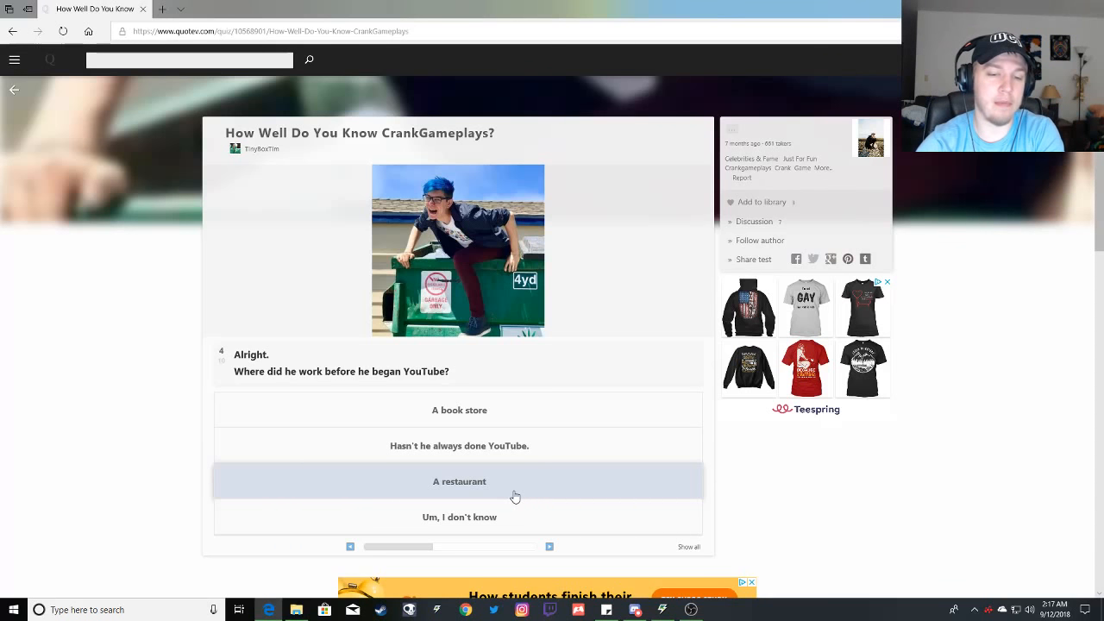
click(518, 492)
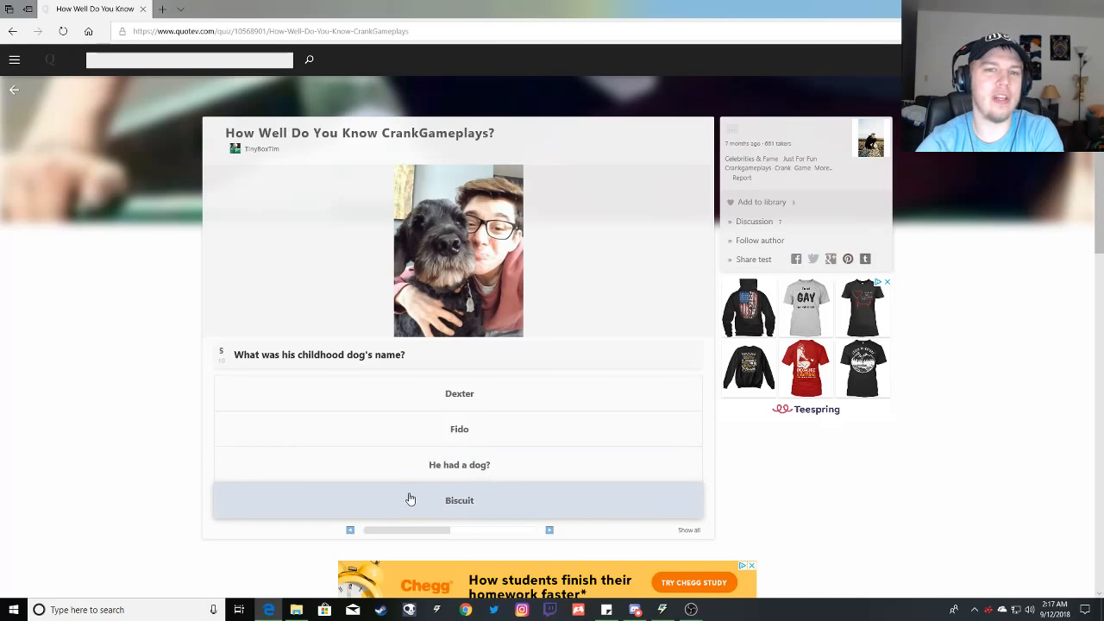
click(500, 402)
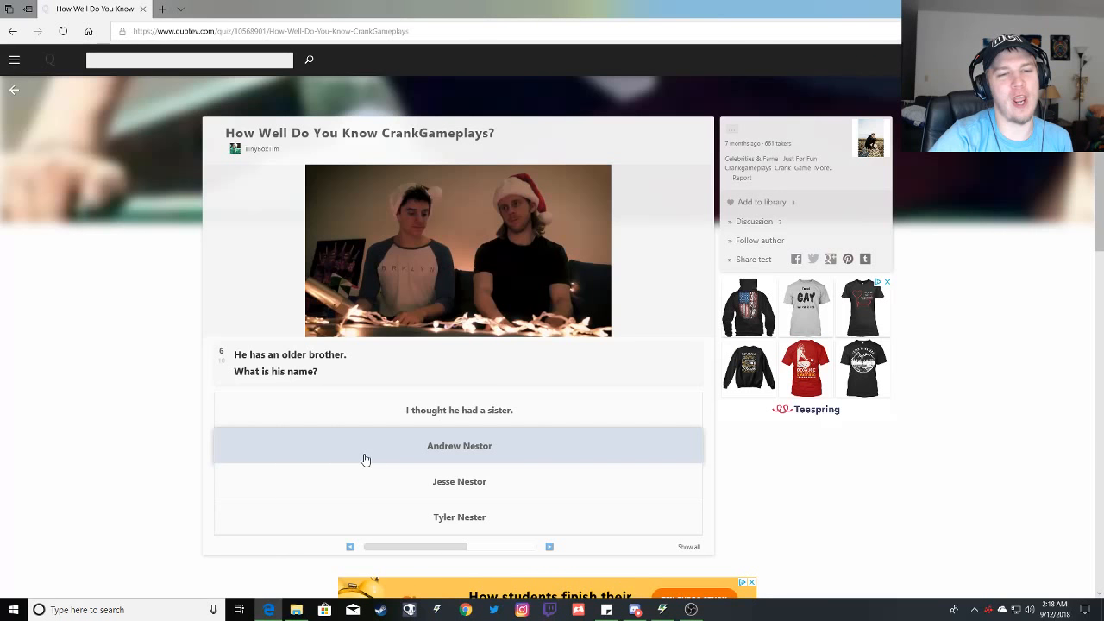
click(366, 460)
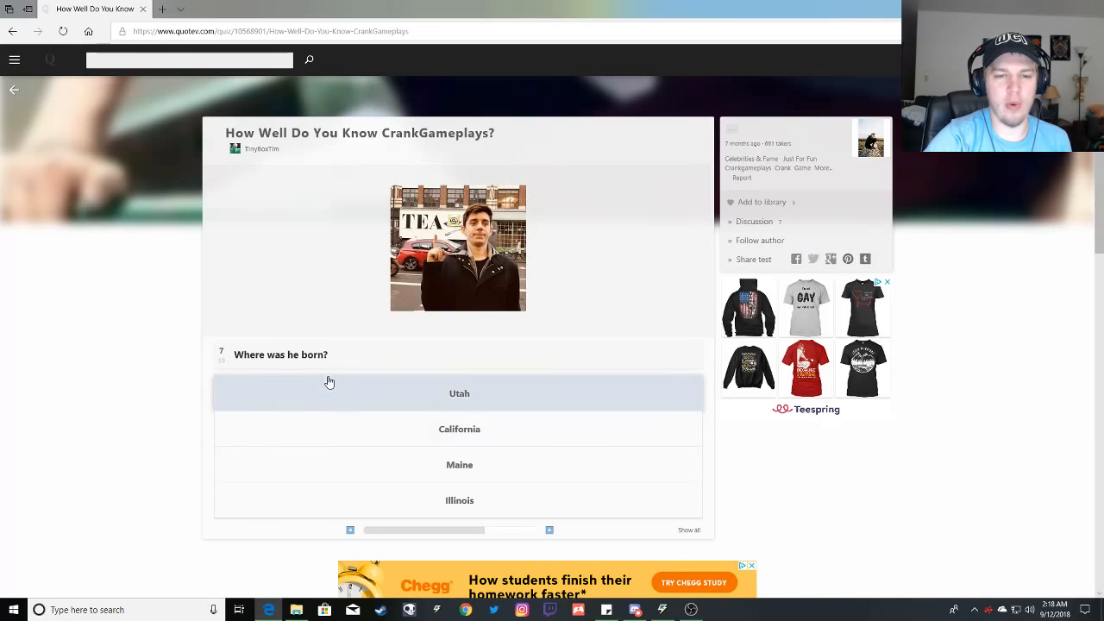
click(505, 468)
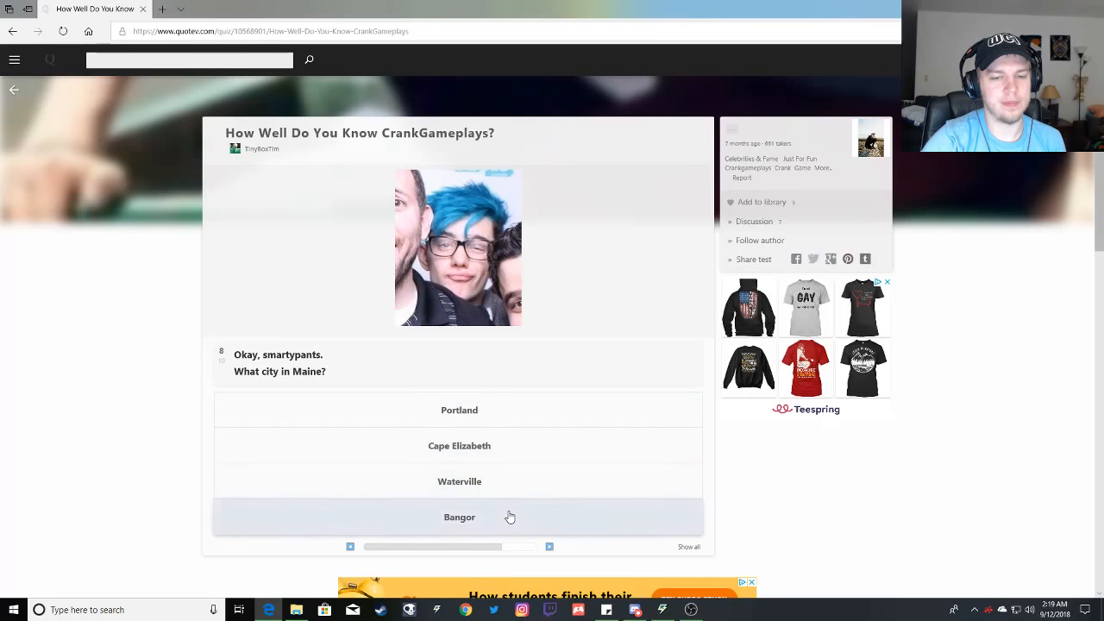
click(540, 422)
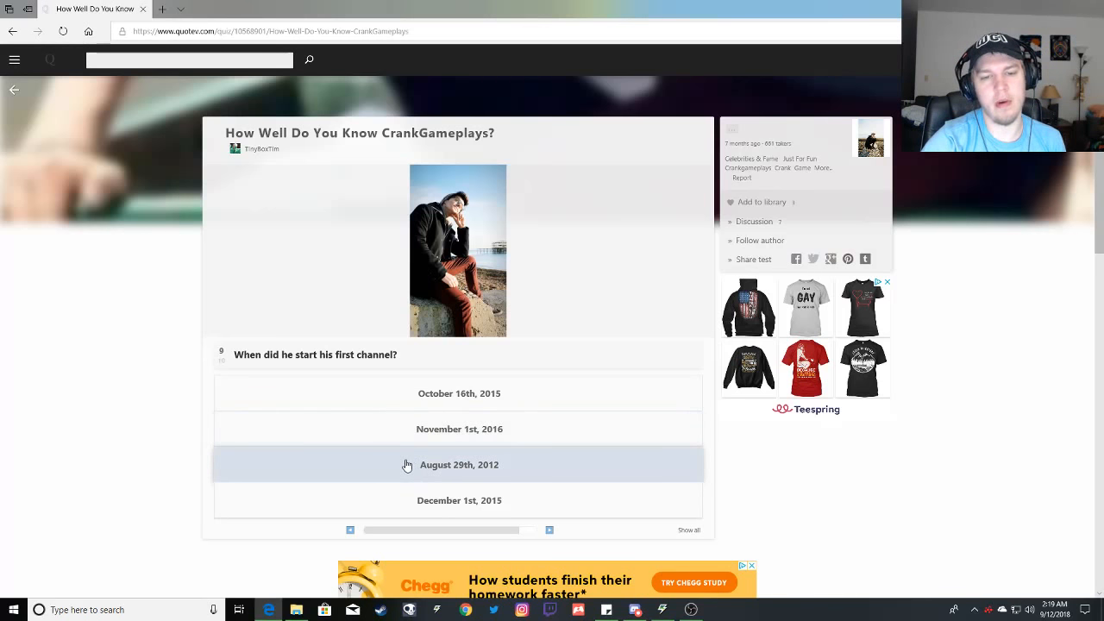
click(407, 465)
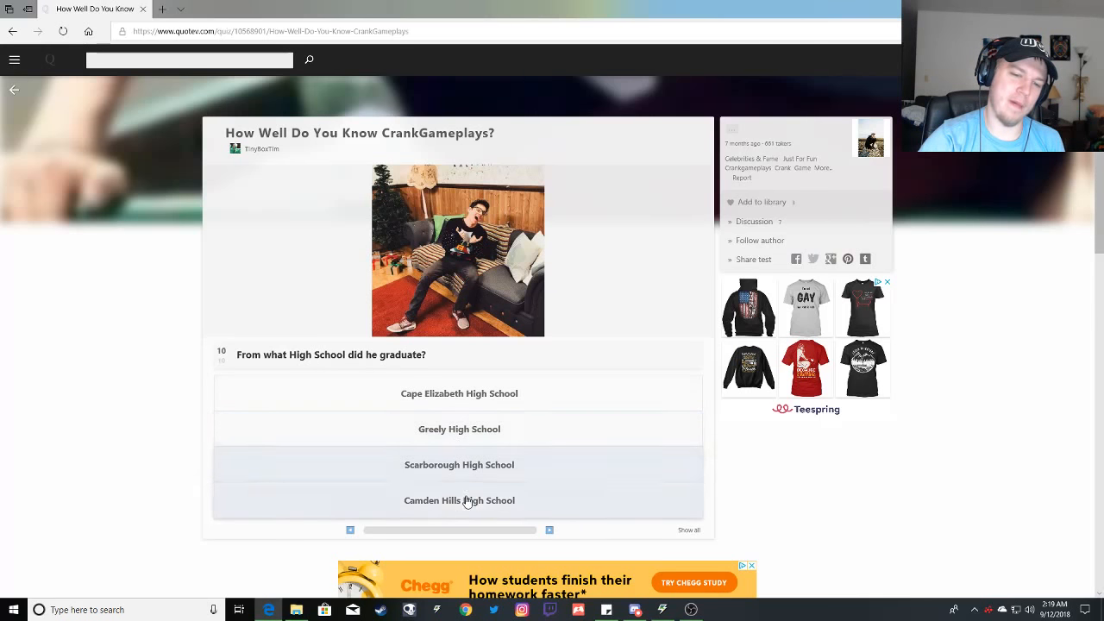
click(545, 396)
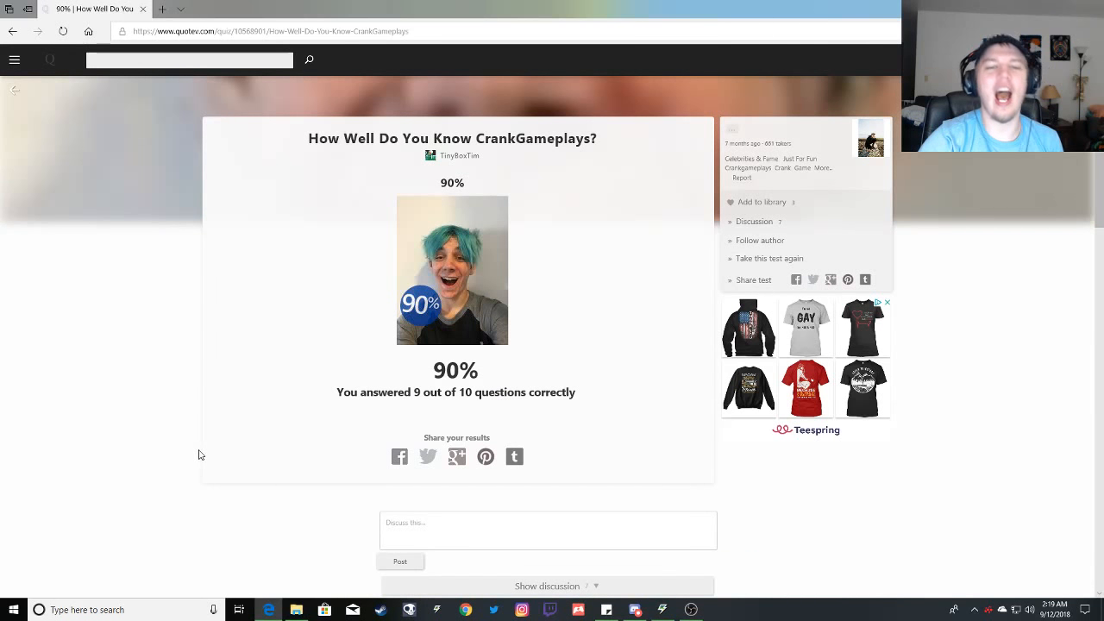
scroll(259, 344, down, 2)
scroll(270, 330, down, 4)
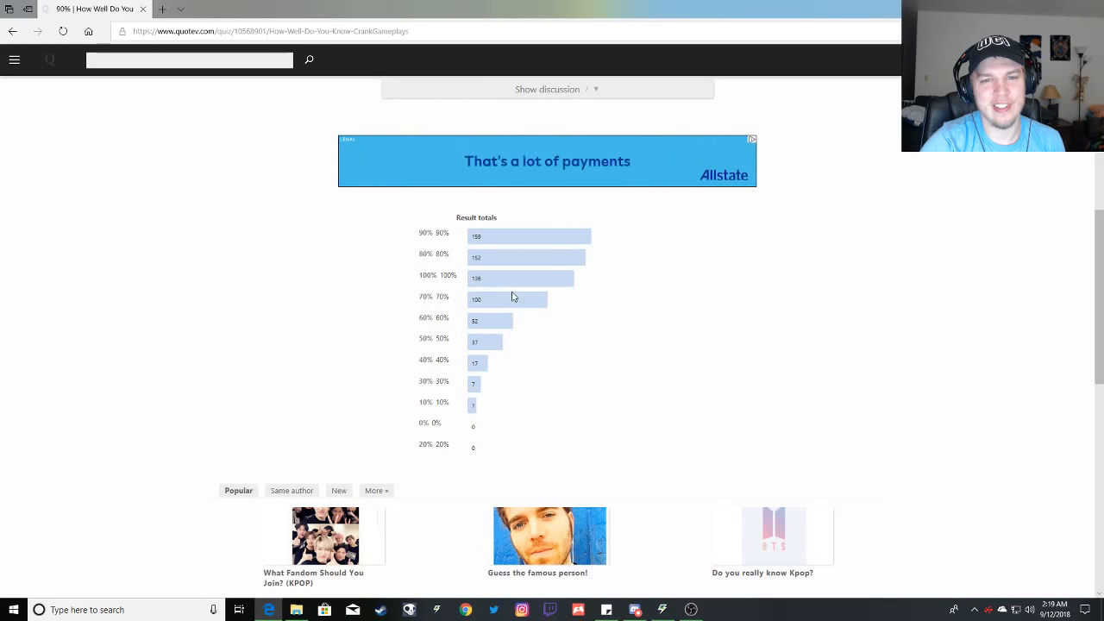
scroll(359, 423, down, 2)
scroll(422, 422, up, 2)
scroll(422, 435, up, 1)
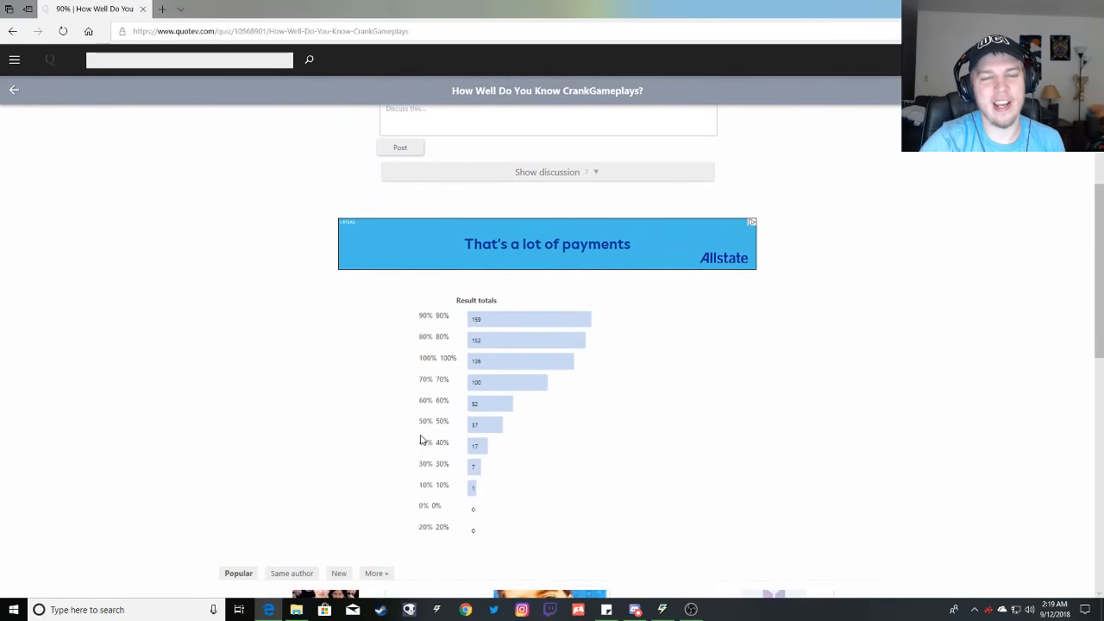
scroll(345, 483, up, 2)
scroll(289, 532, up, 3)
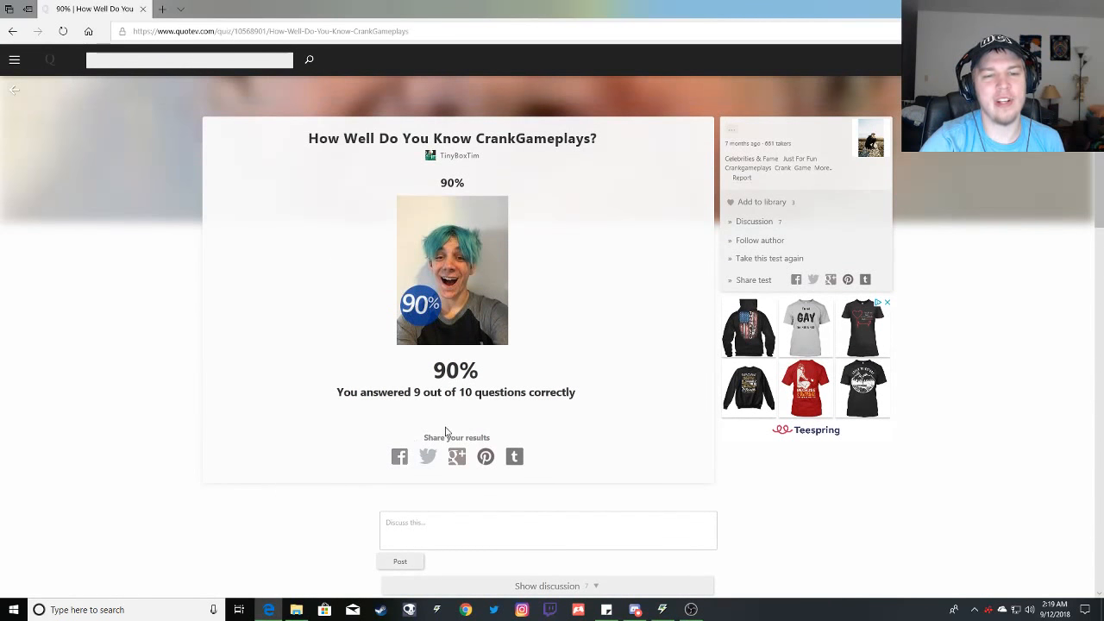